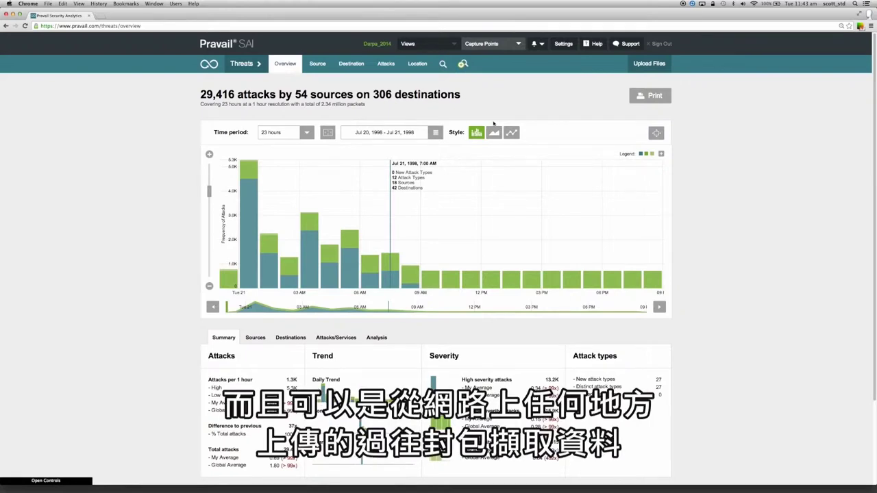
- Select the AuroraTest capture point, then return to the threats overview
left_click(637, 64)
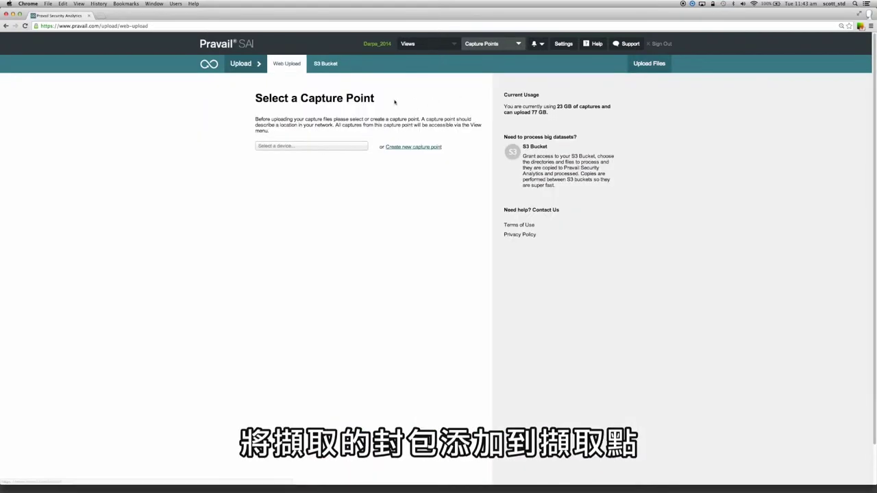
left_click(352, 150)
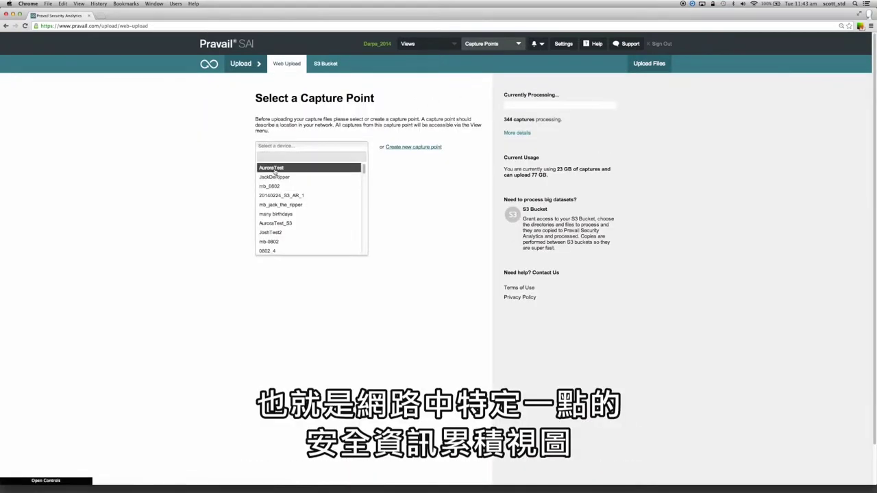
left_click(274, 170)
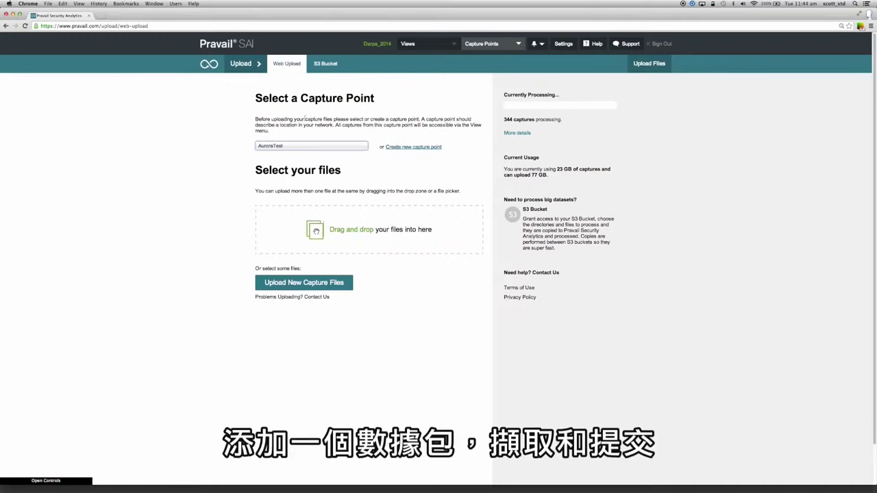
left_click(248, 83)
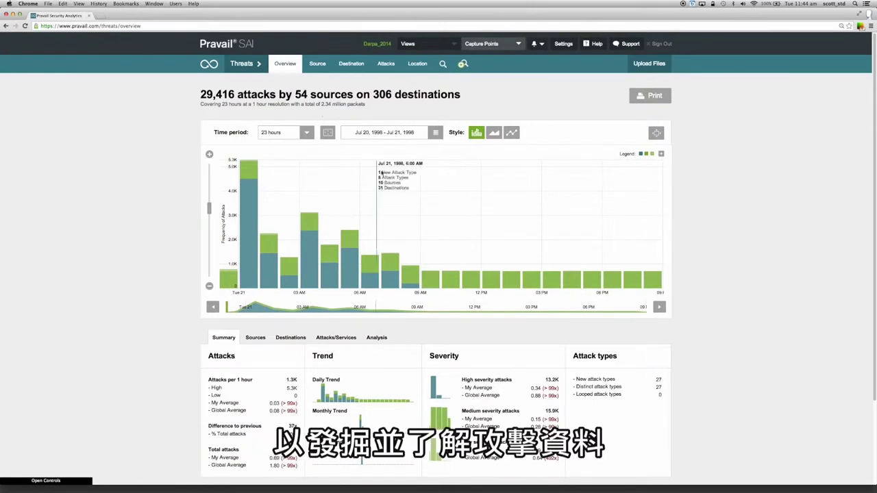
- Zoom the attack chart in to 31 minutes and pan it to 6:07–6:38 AM, Jul 21, 1998
scroll(366, 229, "up", 3)
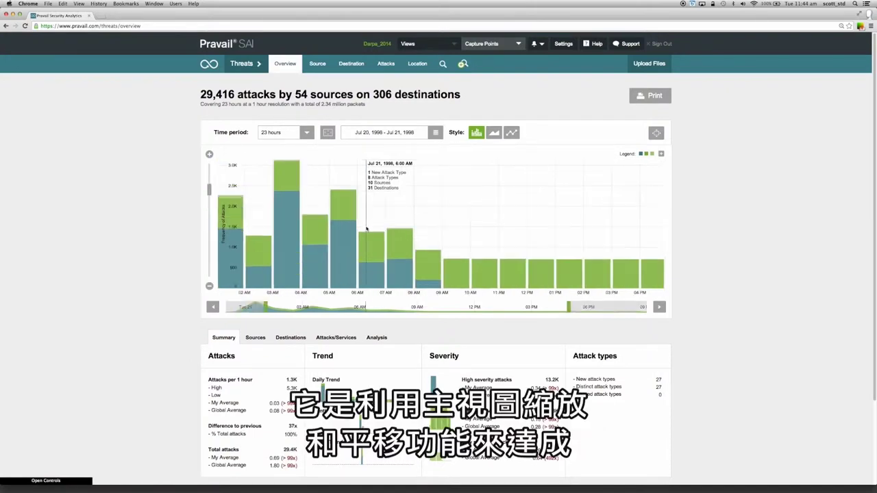
scroll(366, 228, "up", 3)
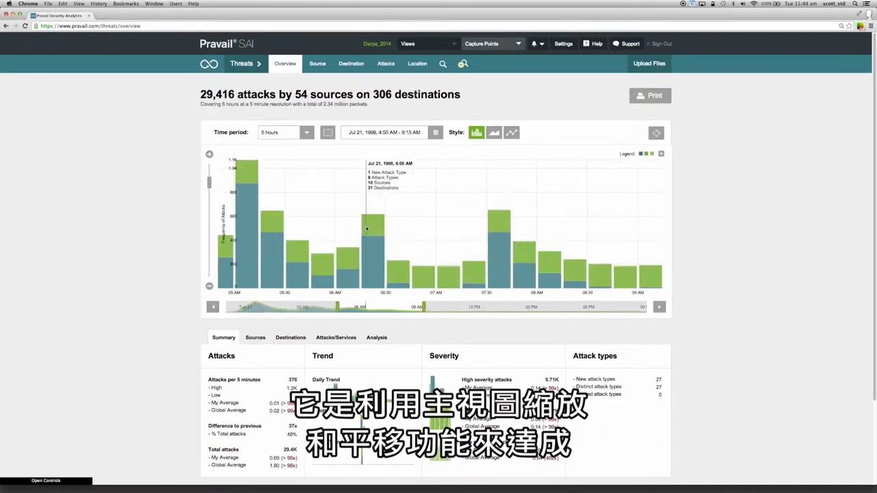
scroll(367, 228, "up", 2)
scroll(366, 228, "up", 3)
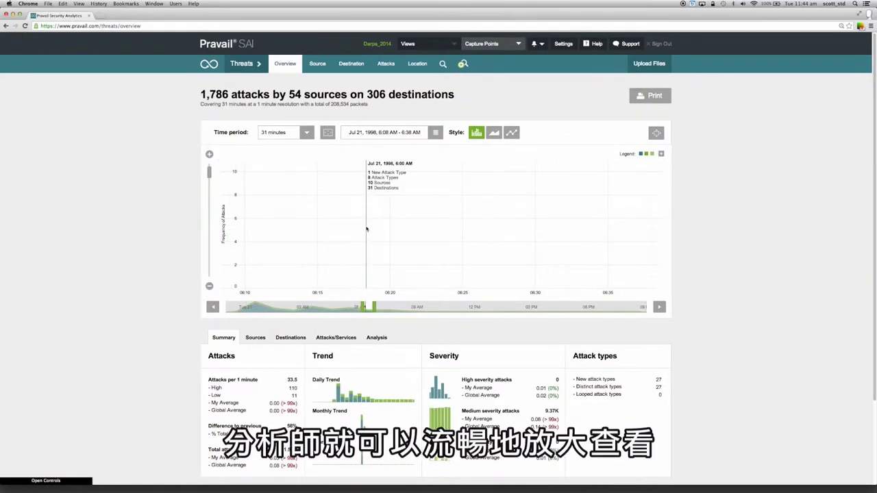
scroll(366, 229, "up", 2)
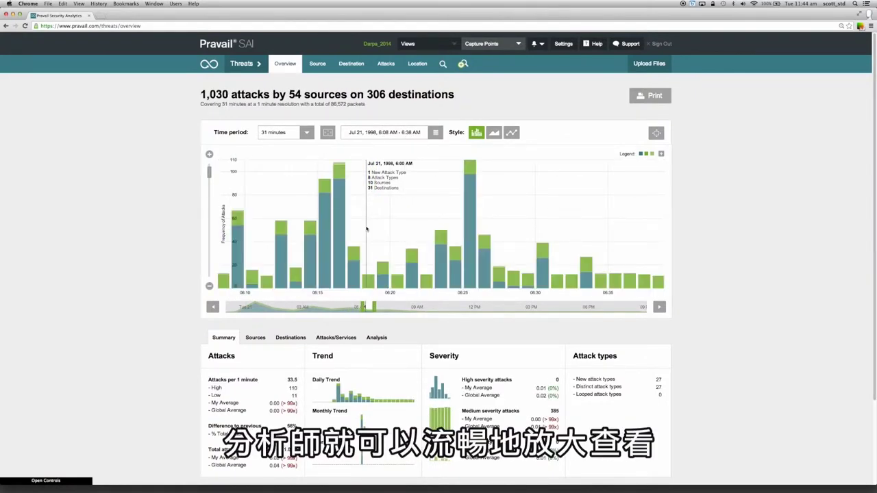
mouse_move(363, 227)
left_mouse_down()
mouse_move(473, 233)
mouse_move(370, 234)
left_mouse_up()
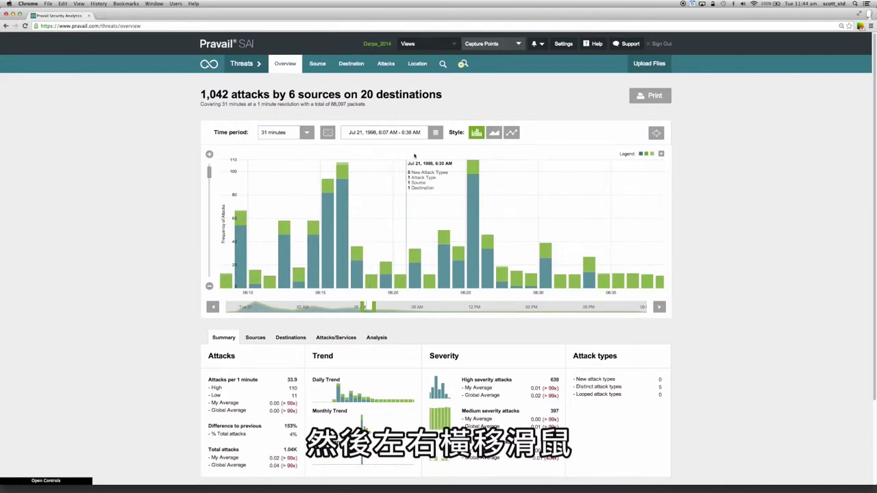
left_click(434, 136)
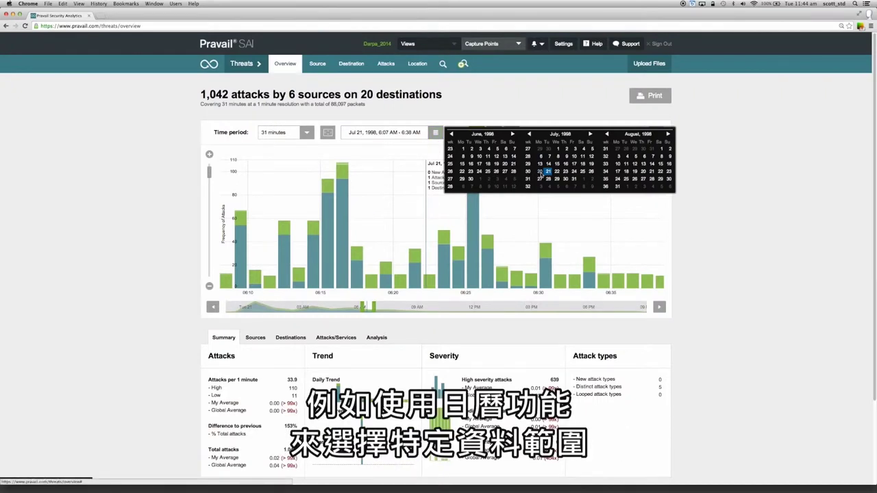
- Extend the date range back to July 20 and set a 6-hour time period
left_click(540, 172)
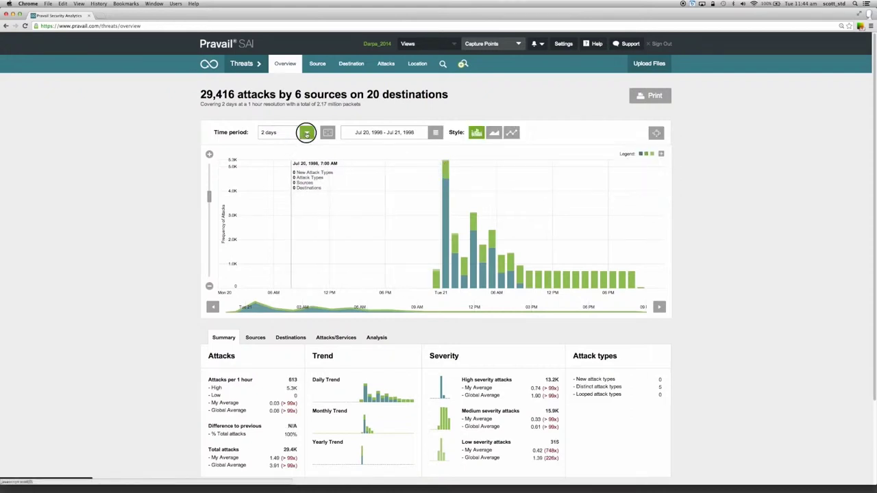
left_click(306, 132)
left_click(277, 192)
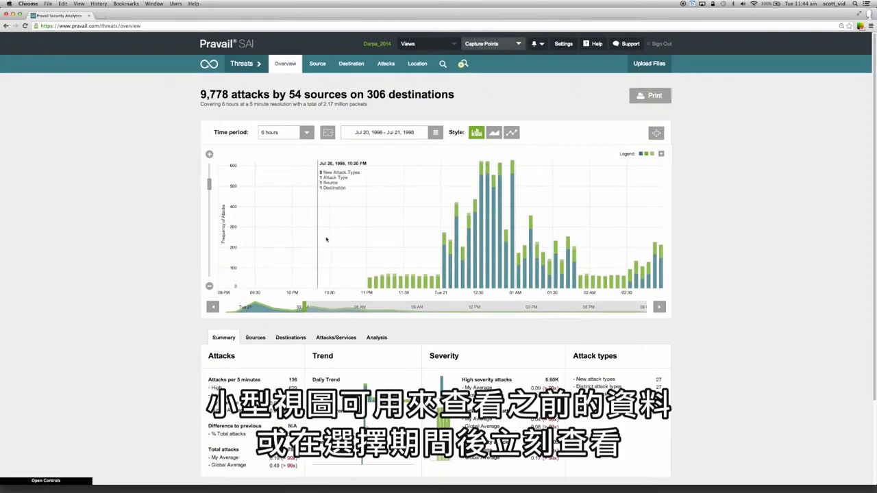
- Step forward two 6-hour windows, then reset the chart to the full 23-hour span
left_click(659, 308)
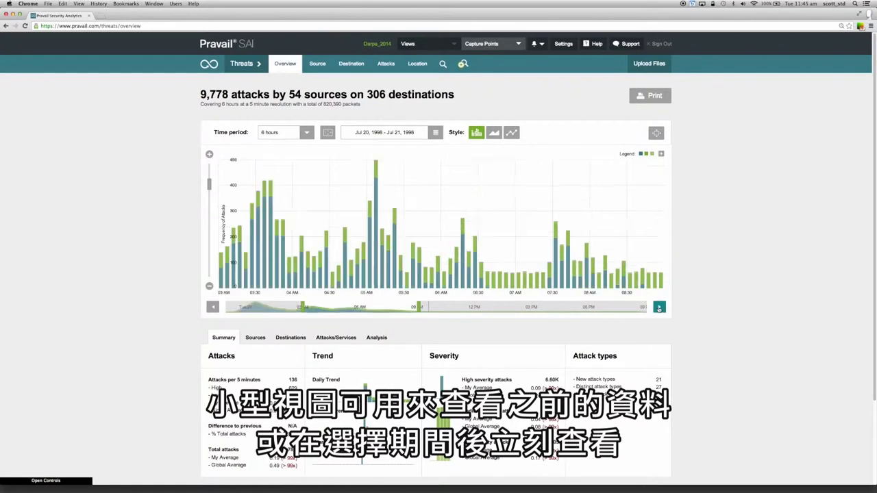
left_click(659, 308)
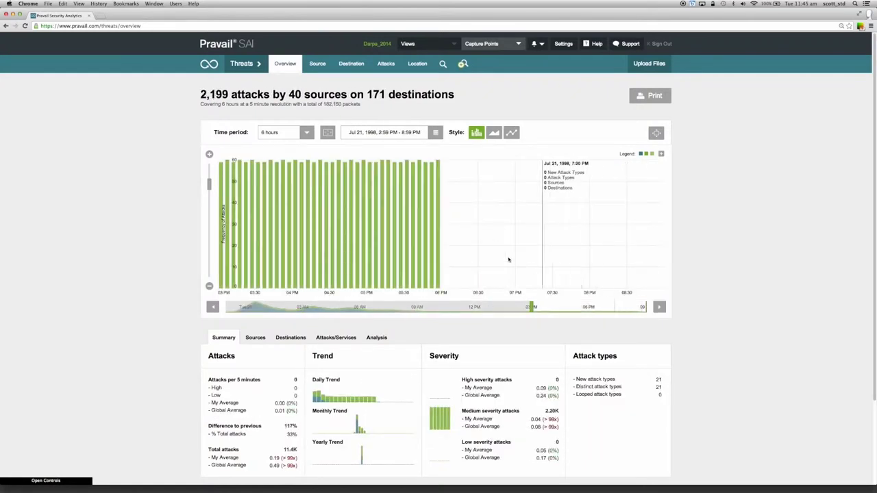
left_click(327, 134)
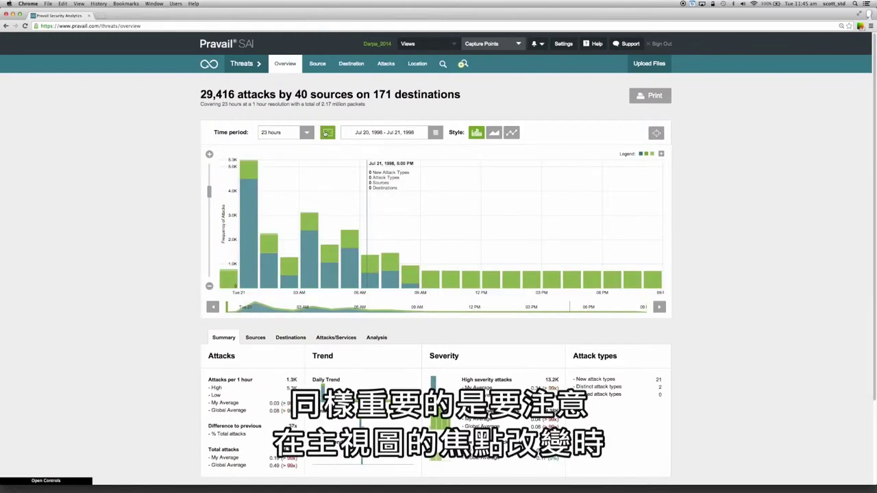
- Zoom the chart out to a 5-day period, Jul 20–24, 1998, at 6-hour resolution
scroll(321, 170, "down", 1)
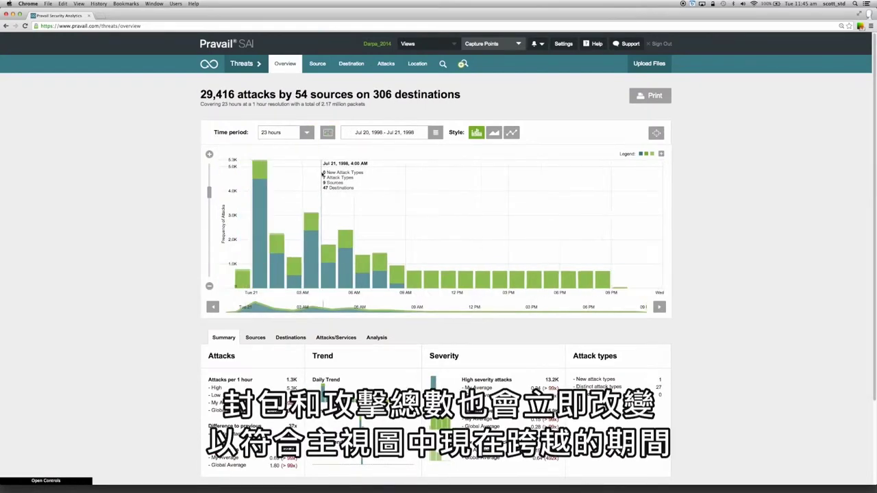
scroll(323, 174, "down", 1)
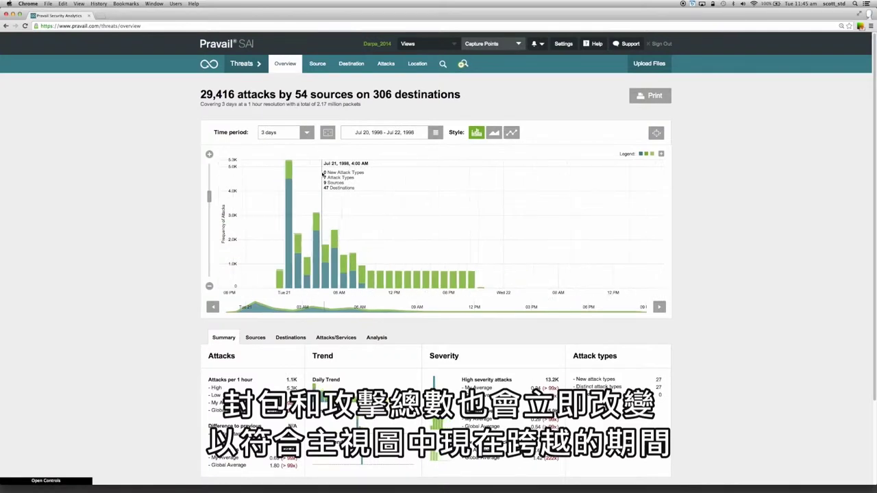
scroll(323, 175, "down", 1)
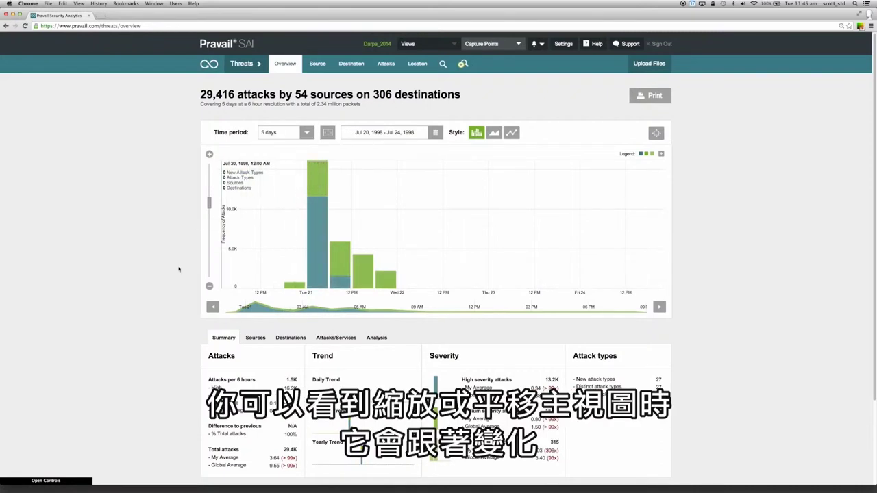
scroll(168, 360, "down", 2)
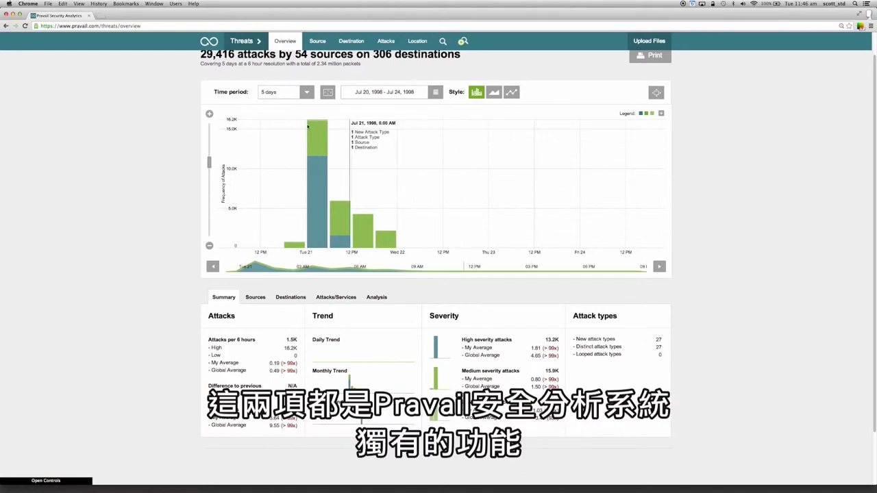
- Switch the threats view from Source to Destination, then to the Attacks breakdown
scroll(171, 141, "up", 2)
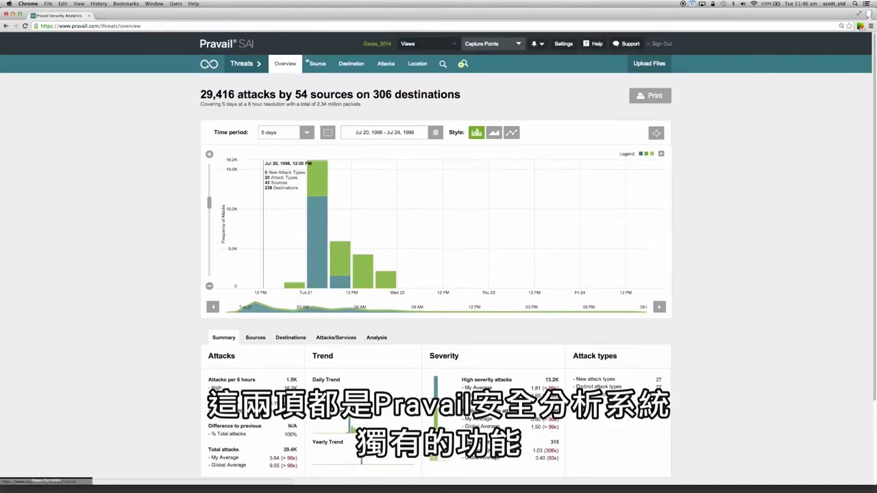
left_click(316, 65)
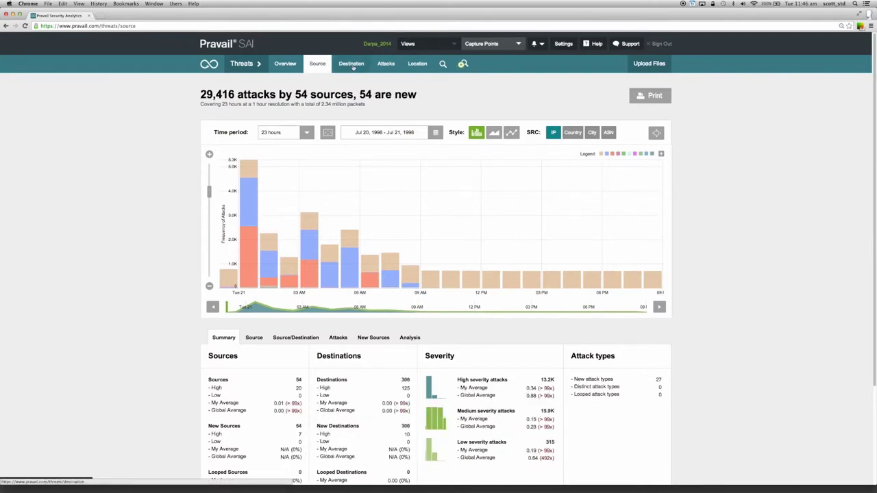
left_click(351, 64)
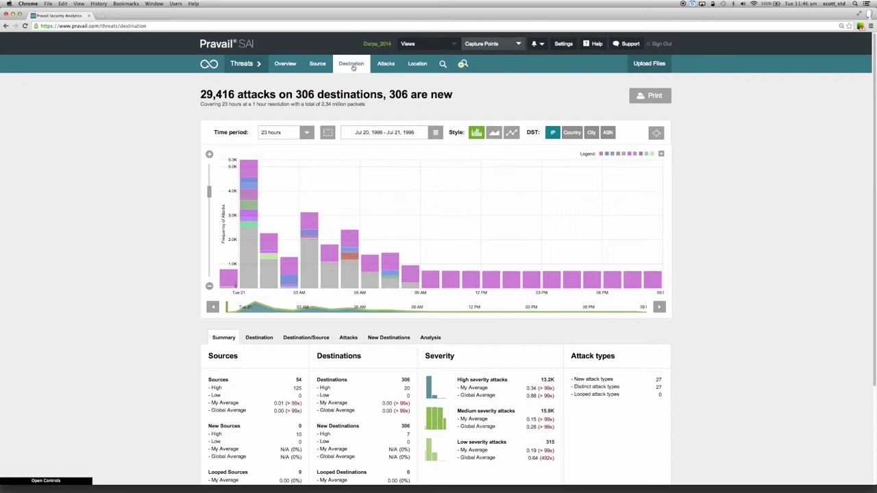
left_click(389, 66)
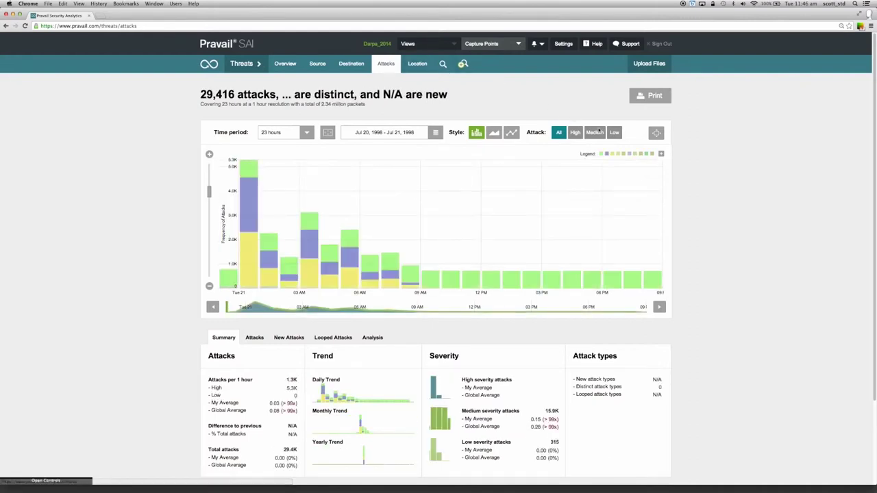
- Add the New Attacks series to the attack chart through the legend options
left_click(661, 156)
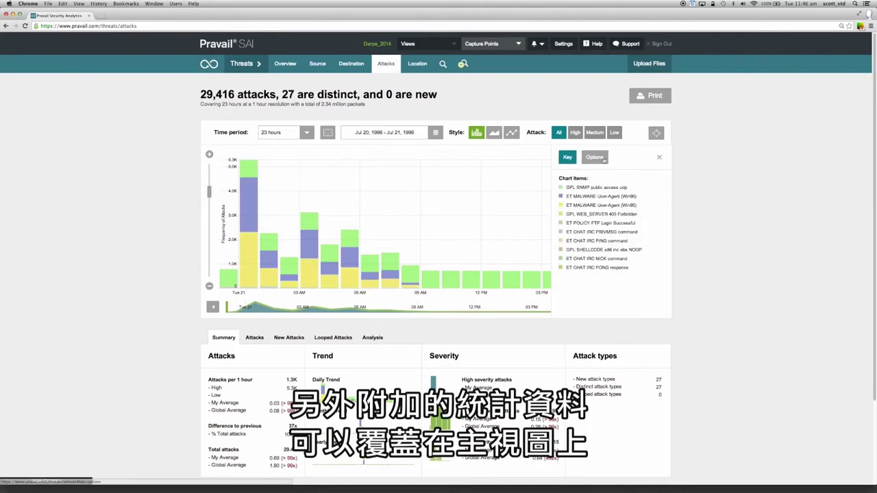
left_click(594, 157)
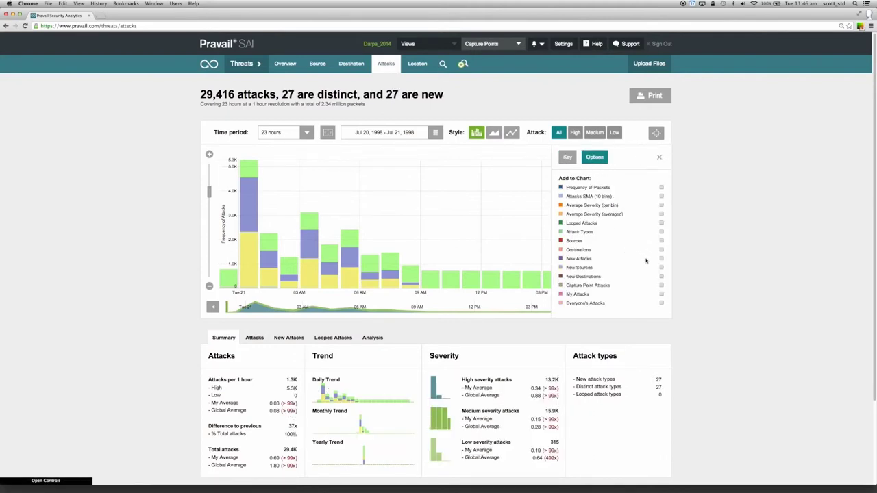
left_click(661, 260)
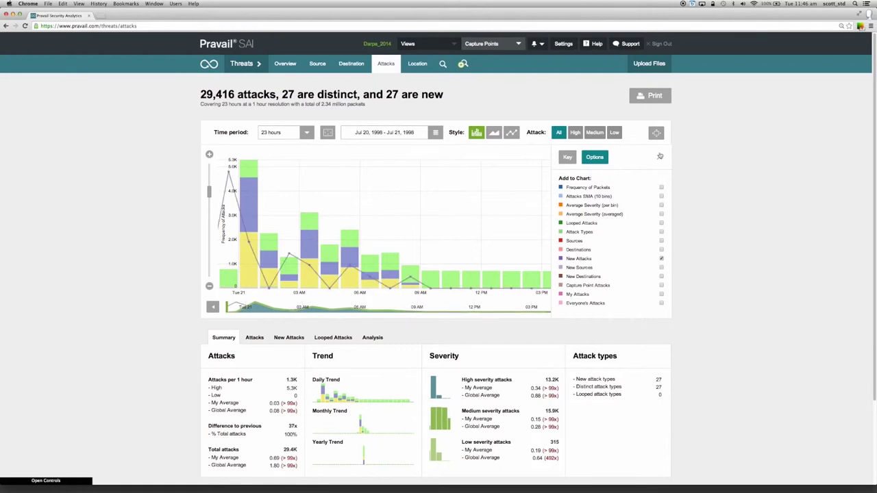
left_click(660, 157)
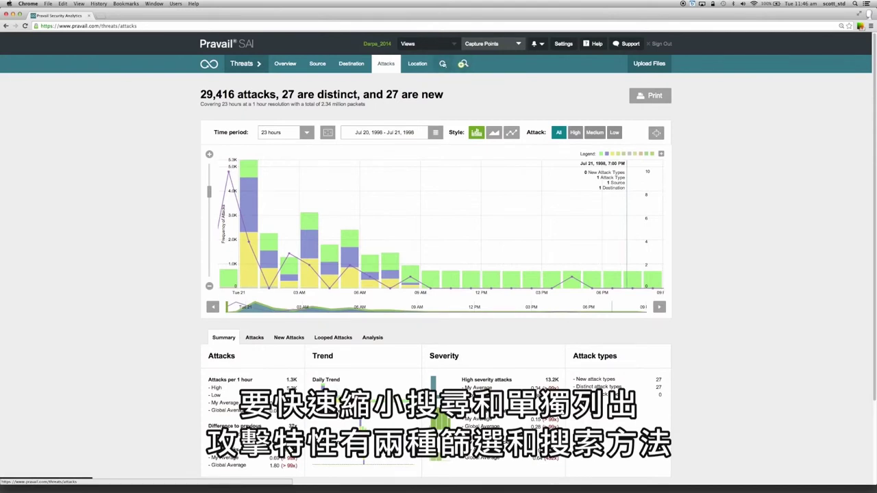
left_click(443, 64)
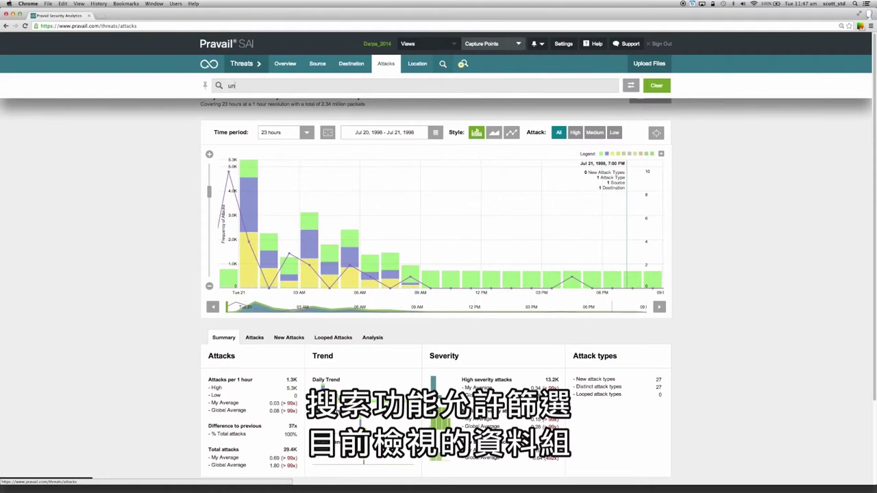
- Type and clear a 'united' search, then open the advanced filter lists
type("united")
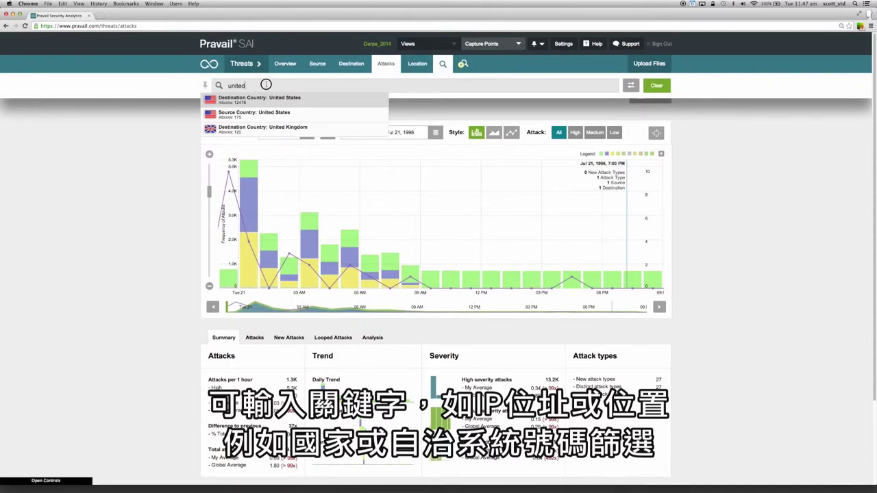
left_click_drag(267, 85, 222, 85)
key("BackSpace")
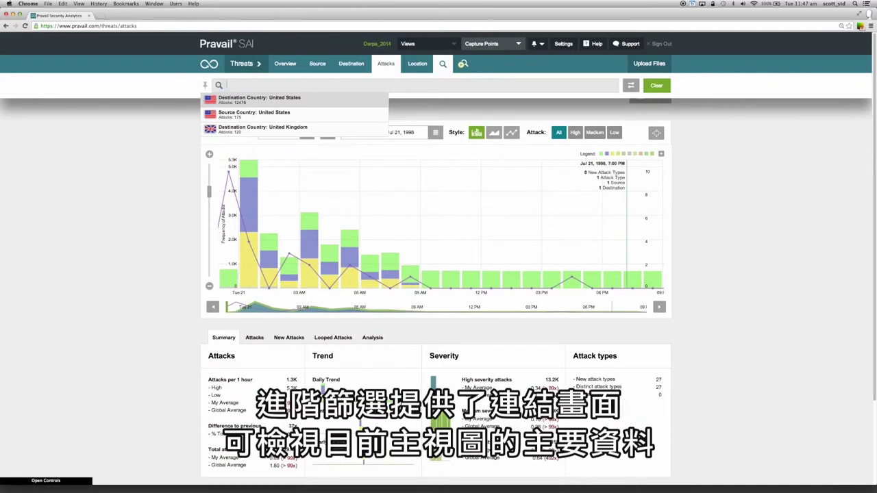
left_click(441, 63)
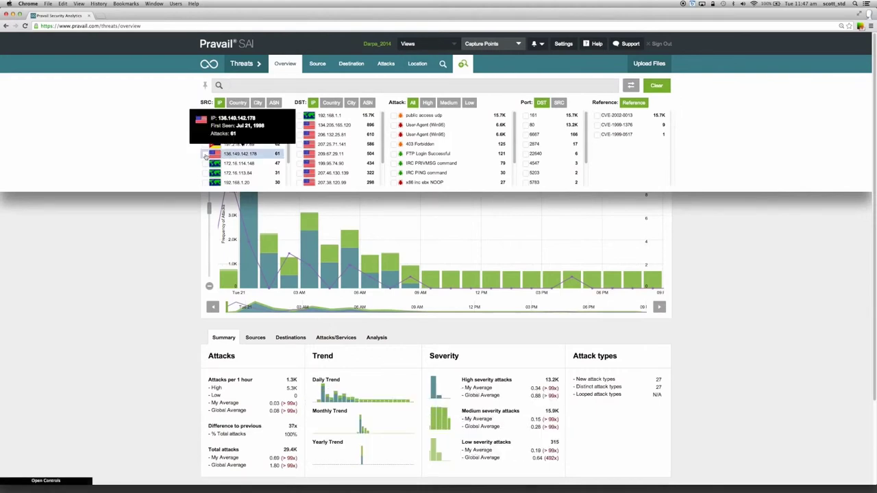
- Tick source IP 136.149.142.178 in the SRC list of the advanced filter
left_click(205, 155)
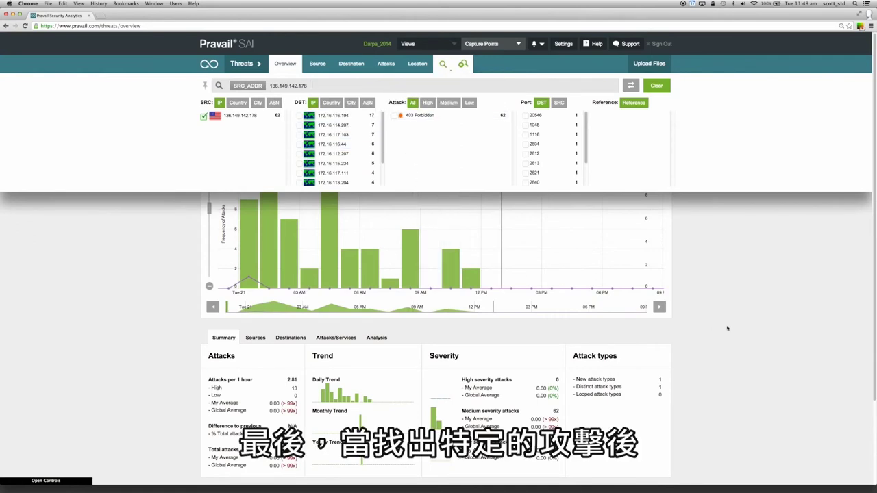
scroll(710, 329, "down", 3)
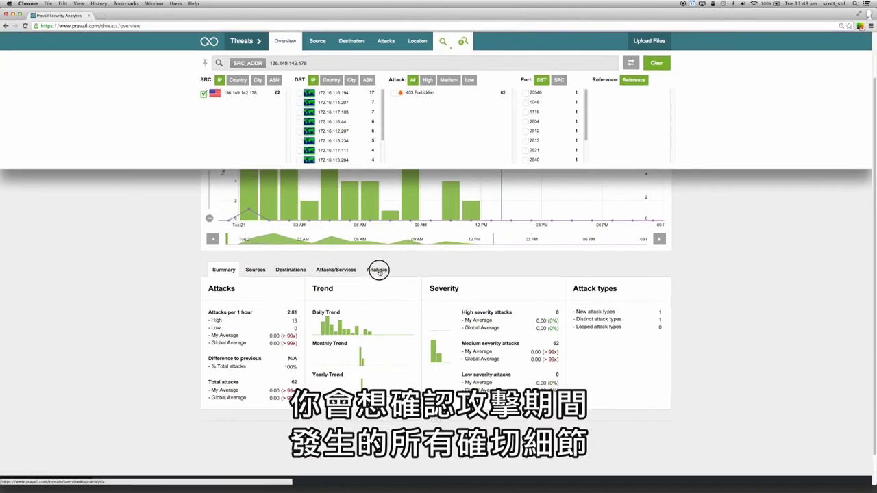
- Show the Analysis event list and expand the two 12:08 AM 403 Forbidden attacks
left_click(377, 270)
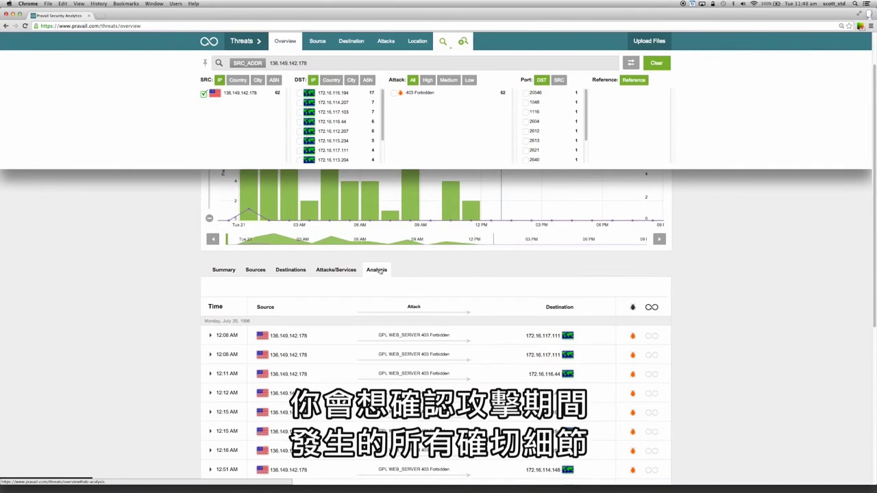
left_click(405, 338)
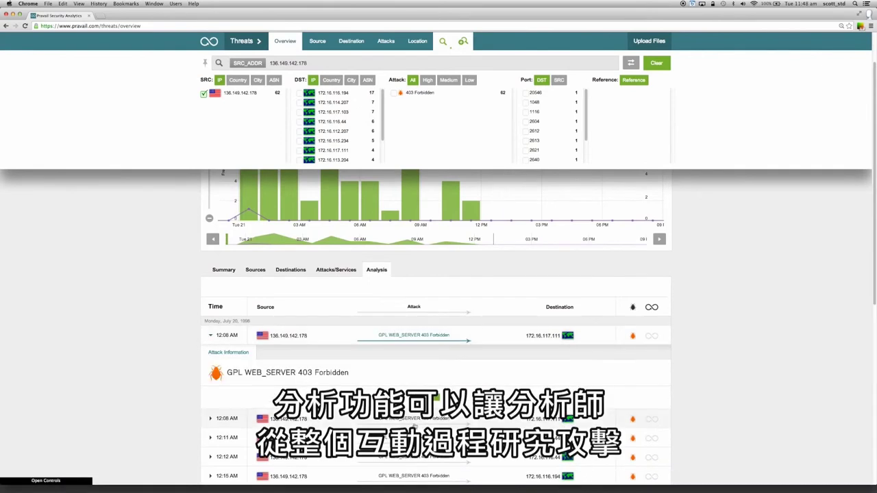
left_click(413, 419)
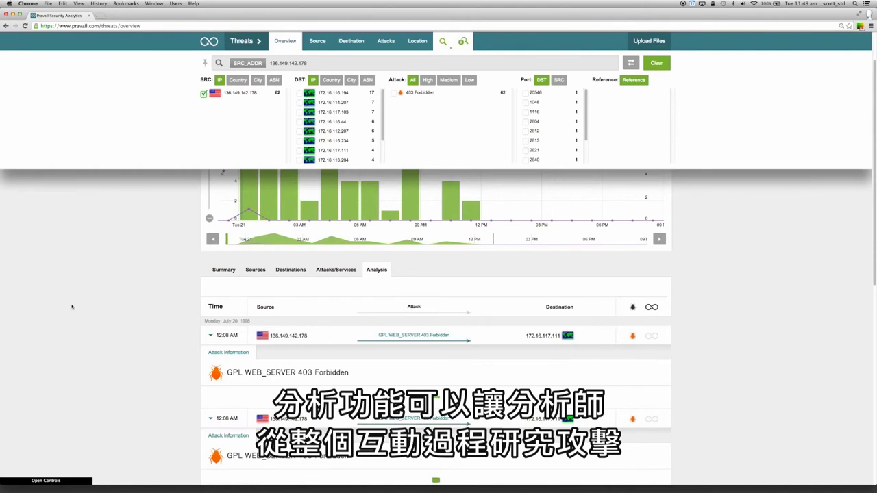
scroll(88, 307, "down", 2)
scroll(90, 307, "down", 3)
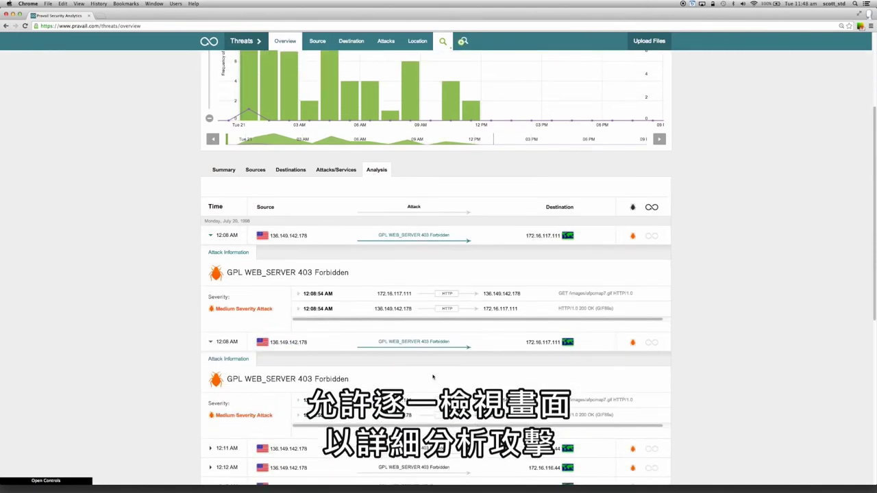
- Expand the 12:08:54 AM HTTP packet's Frame, Ethernet, IPv4 and TCP layers
left_click(449, 295)
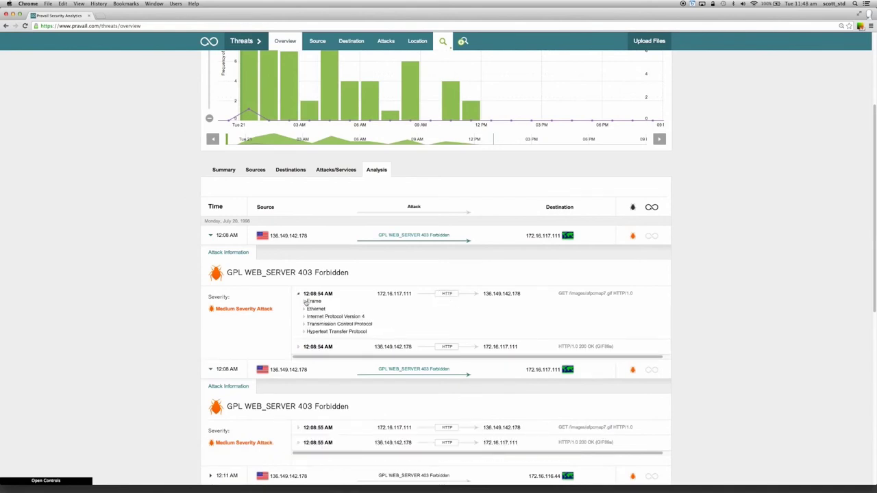
left_click(304, 303)
left_click(305, 334)
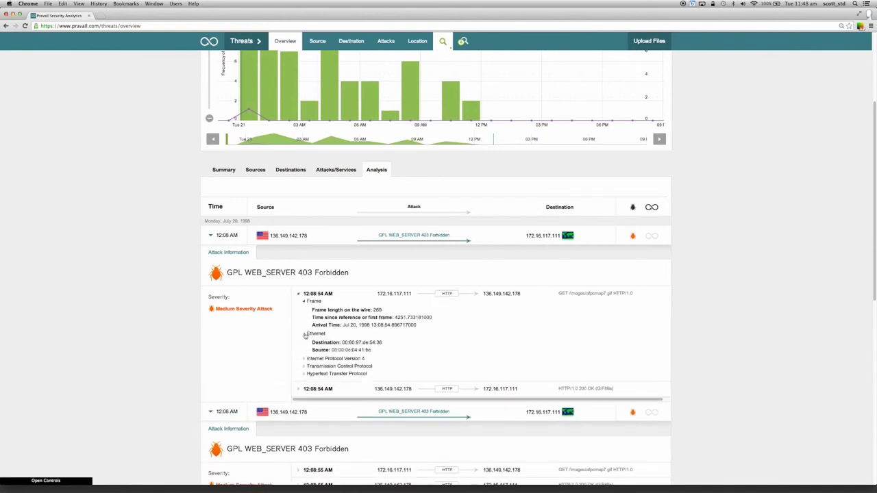
left_click(306, 360)
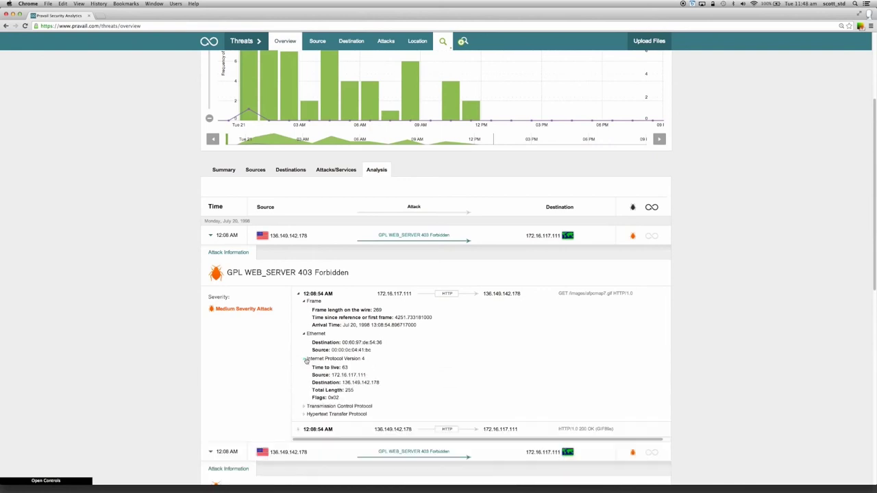
left_click(304, 406)
scroll(310, 422, "down", 2)
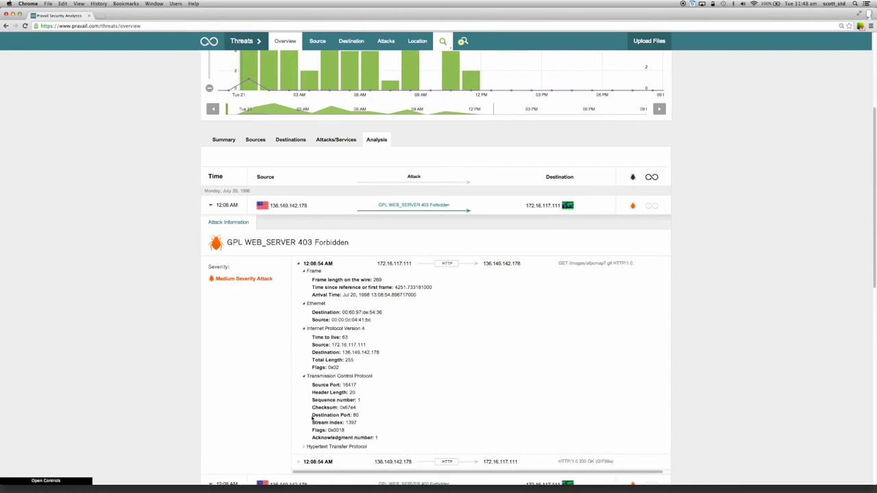